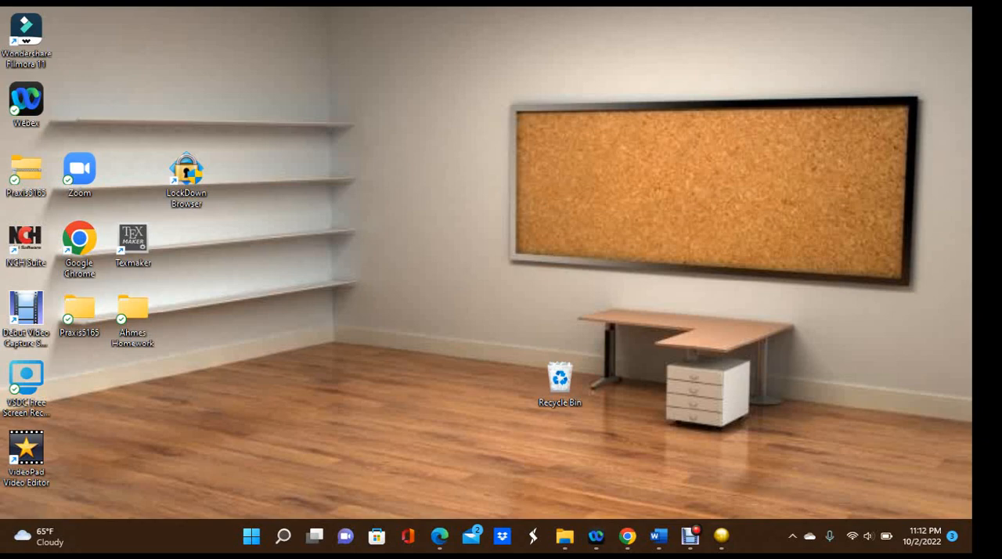
Switch to Fathom and place a new empty collection in the document
left_click(722, 536)
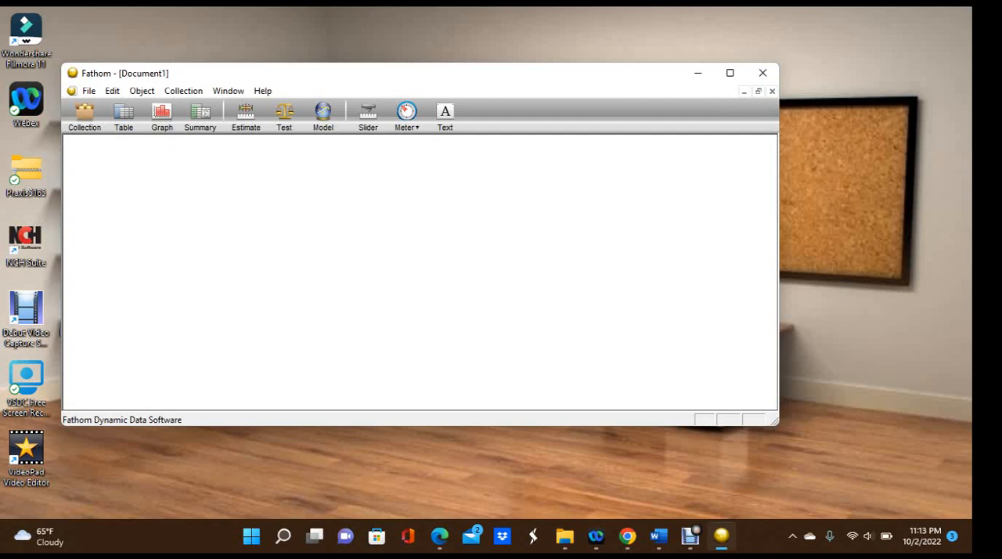
left_click_drag(84, 112, 117, 181)
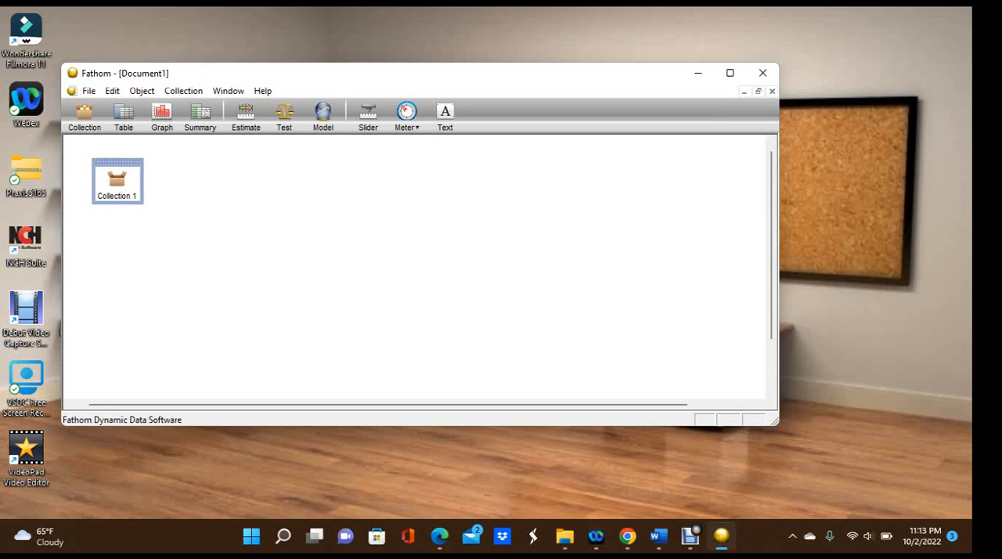
Place an empty case table for the collection and an empty summary table beside it
left_click_drag(123, 112, 244, 218)
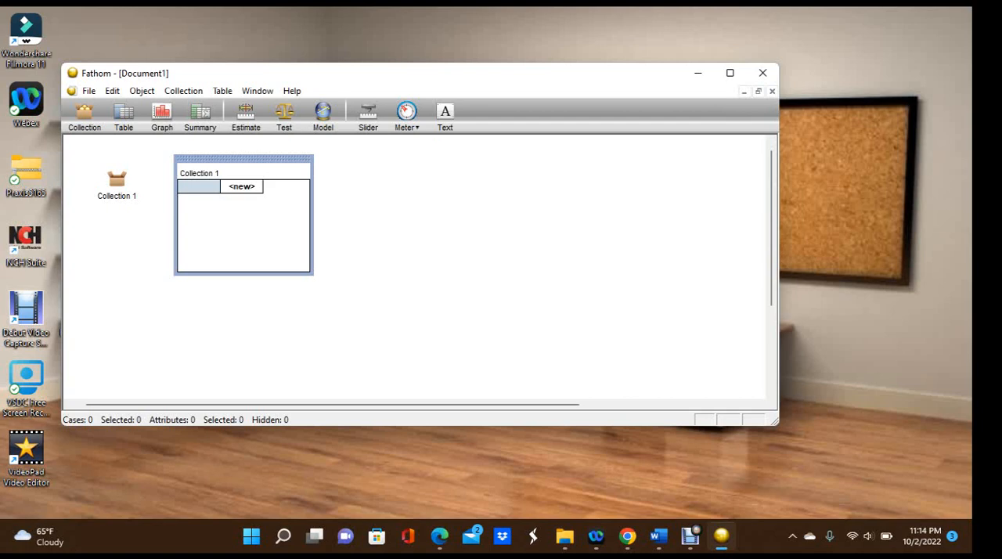
left_click_drag(200, 112, 454, 218)
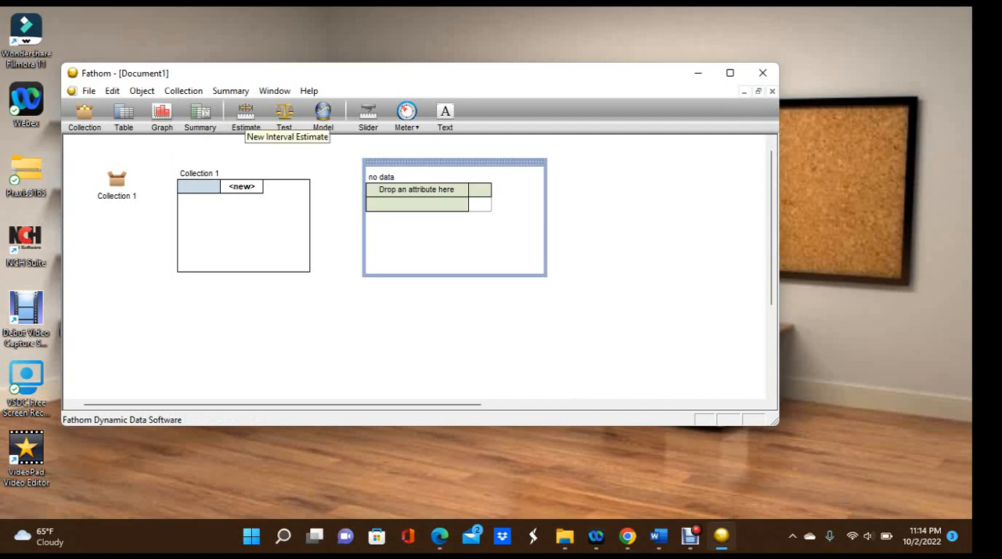
Place an empty hypothesis test and an empty linear model, viewing the model's regression types without choosing one
left_click_drag(284, 112, 365, 257)
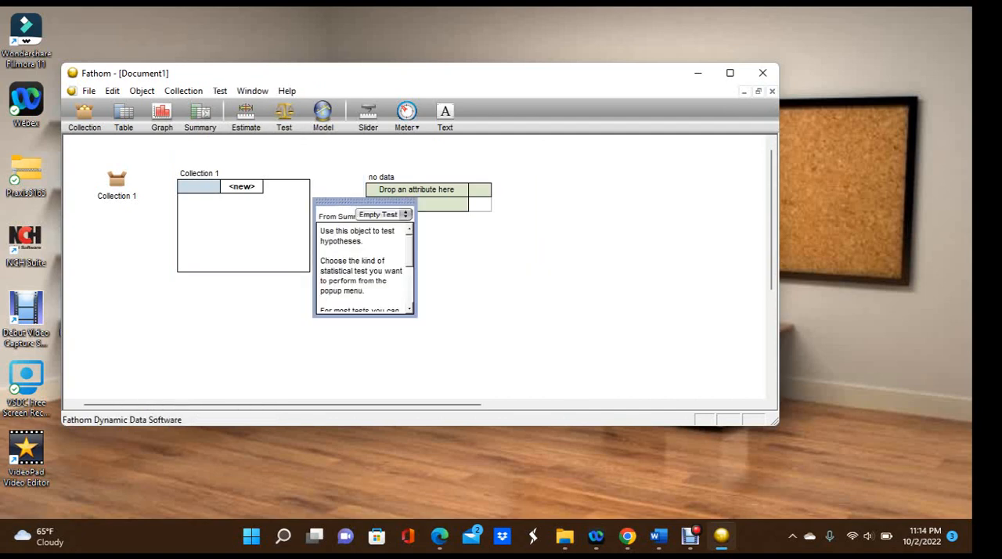
left_click_drag(323, 113, 592, 217)
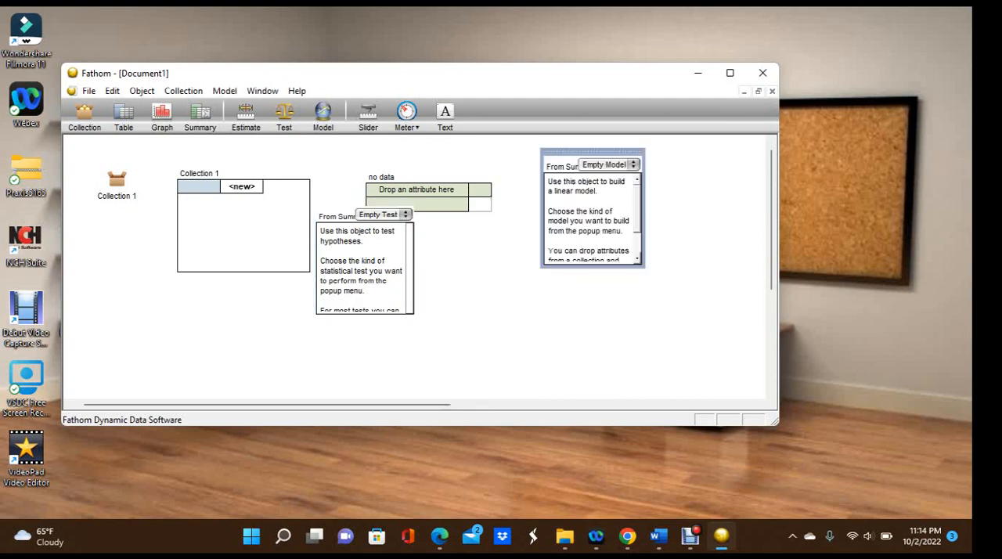
left_click(609, 164)
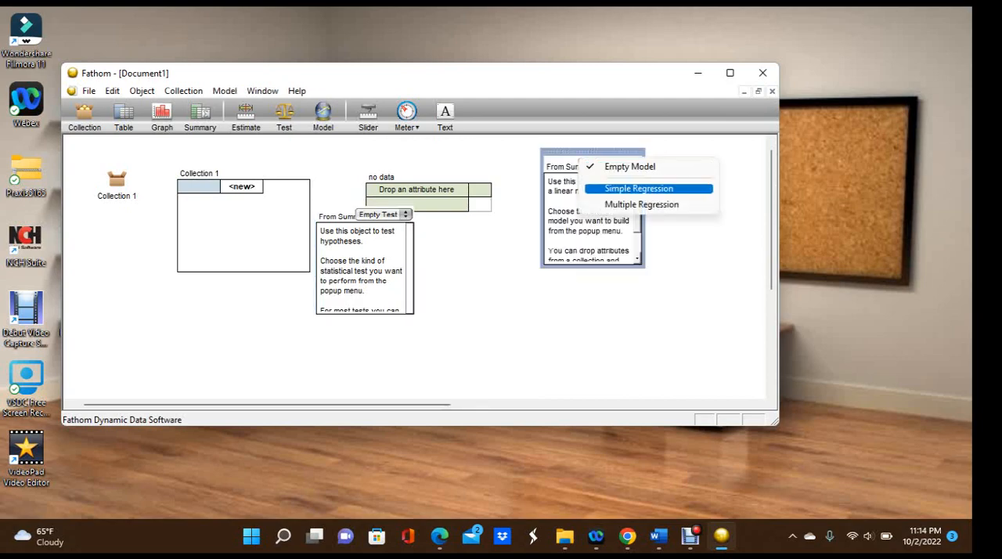
left_click(679, 298)
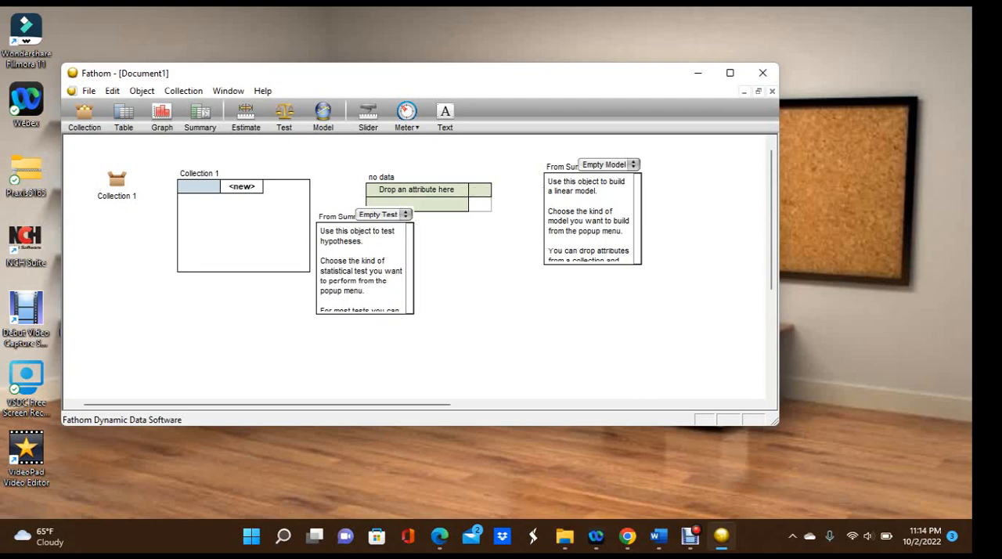
Add a slider to the document and start and stop its animation
left_click_drag(368, 115, 519, 241)
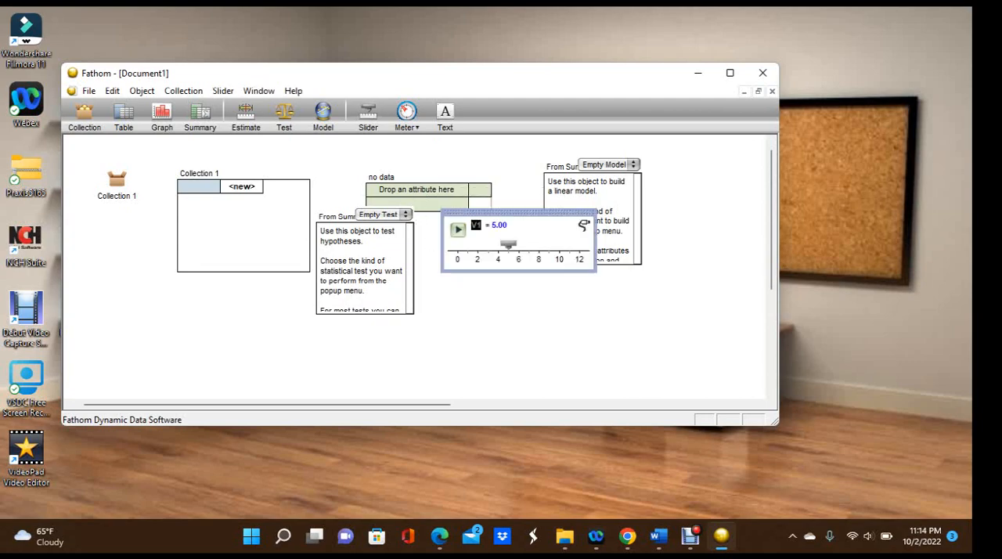
left_click(458, 228)
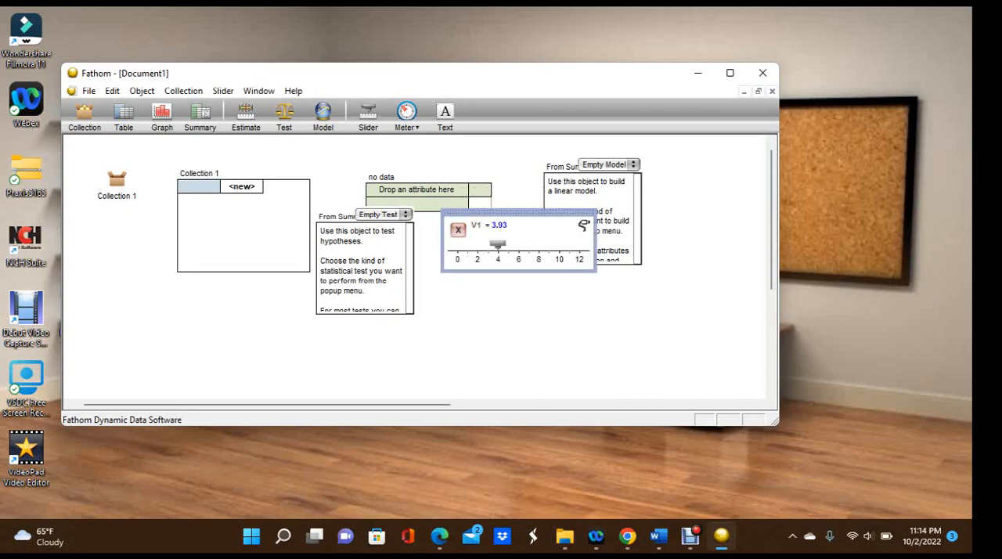
left_click(458, 230)
View the available meter sensor types and add a text object reading "info"
left_click(407, 116)
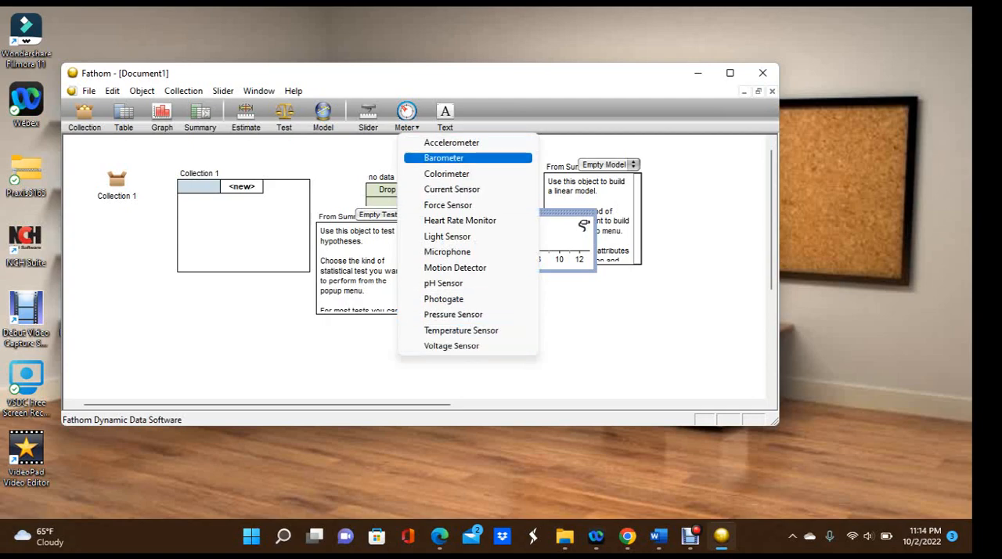
left_click(452, 345)
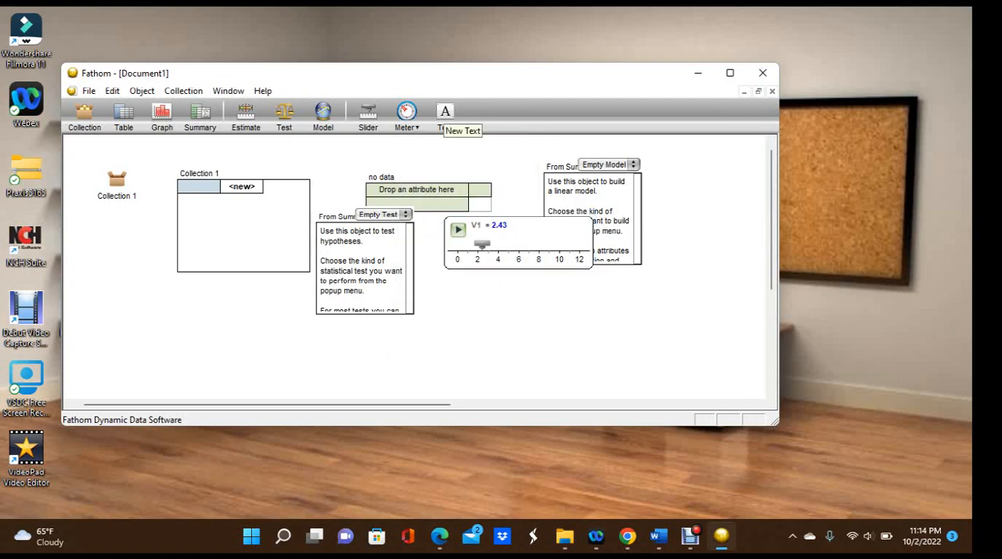
left_click(445, 116)
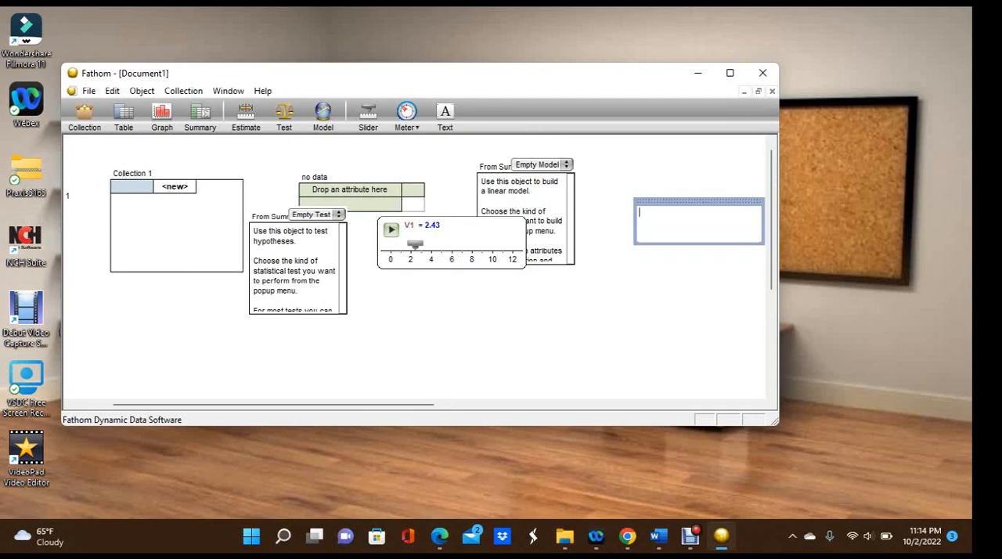
type("info")
key("Escape")
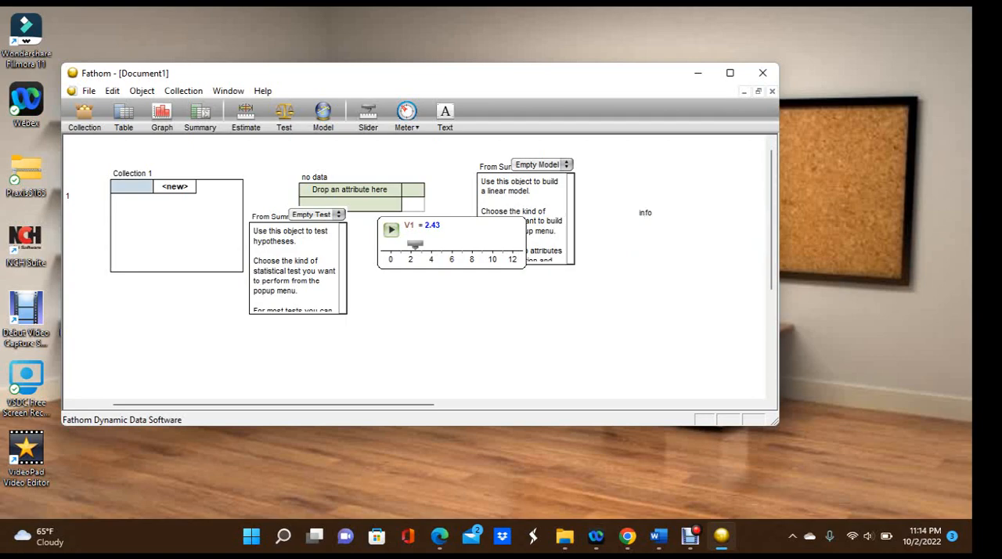
Delete the "info" text object and the empty linear model from the document
left_click(653, 213)
right_click(651, 212)
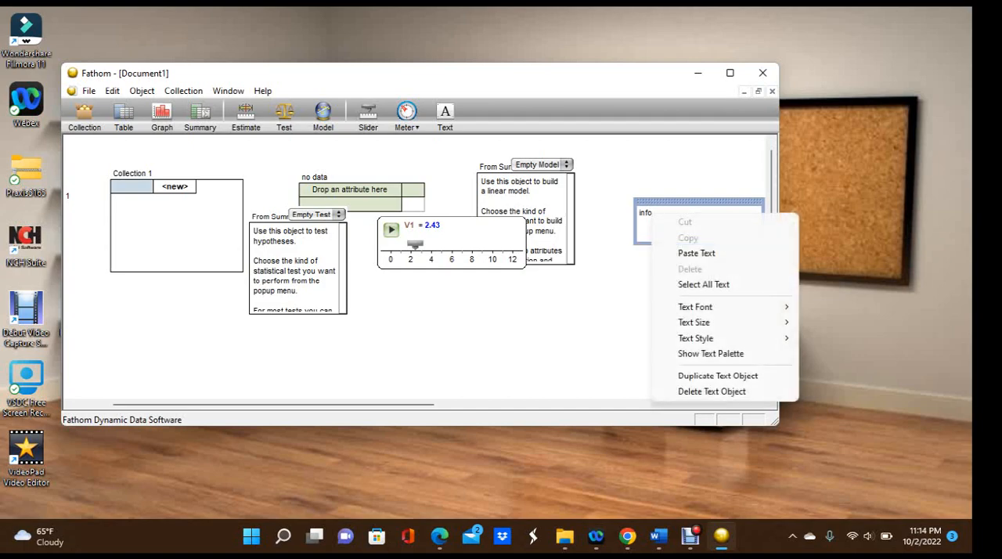
left_click(708, 392)
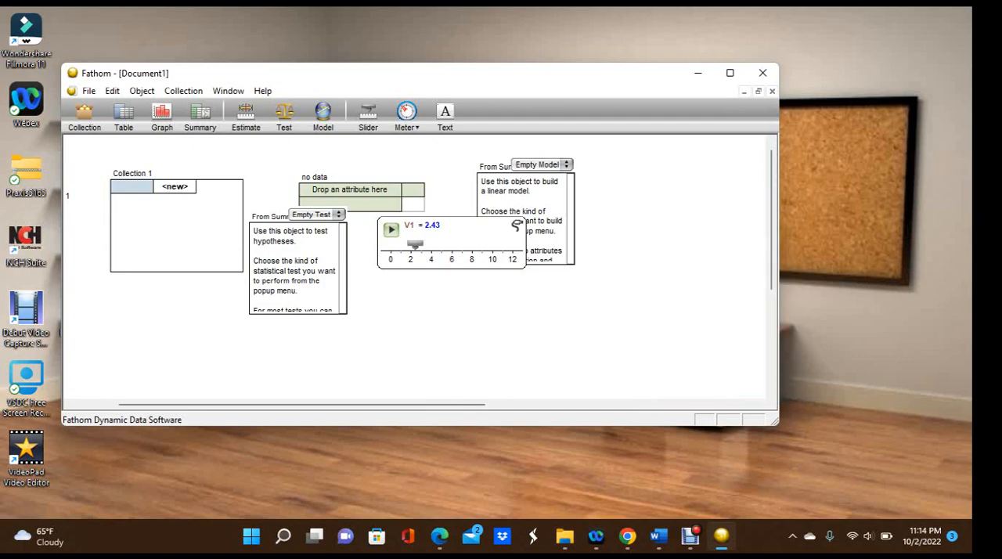
left_click(531, 183)
right_click(532, 183)
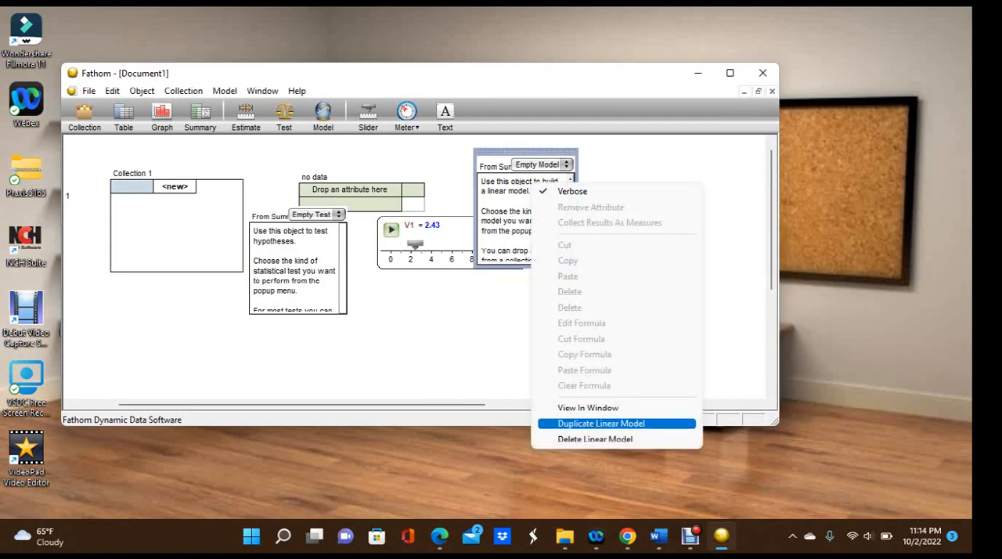
left_click(595, 439)
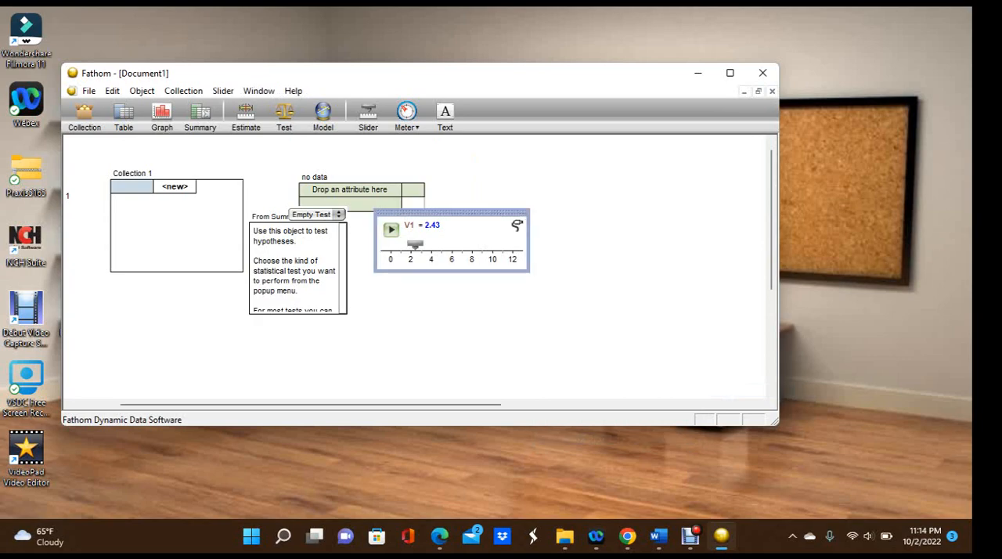
Delete the V1 slider and the empty summary table
right_click(413, 246)
left_click(470, 410)
left_click(353, 205)
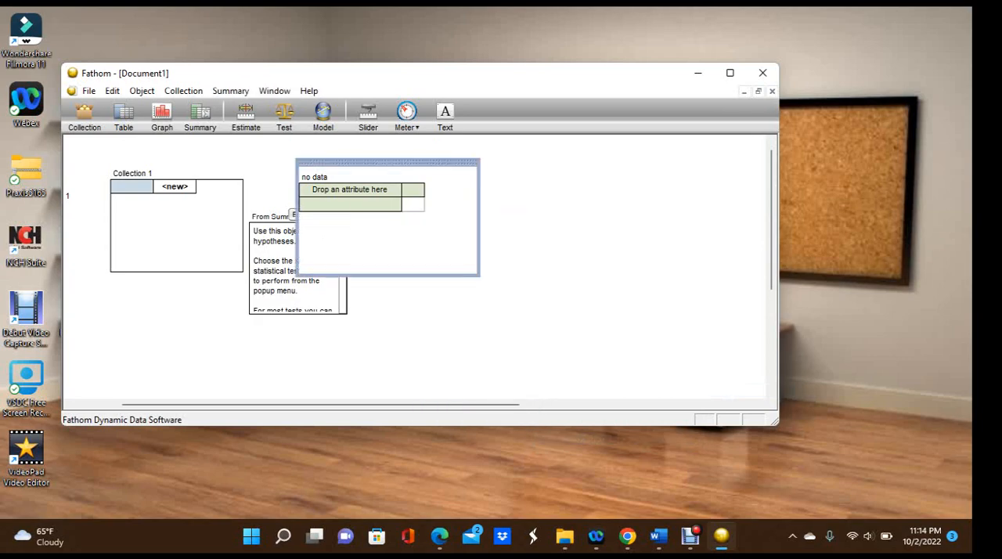
right_click(353, 205)
left_click(420, 368)
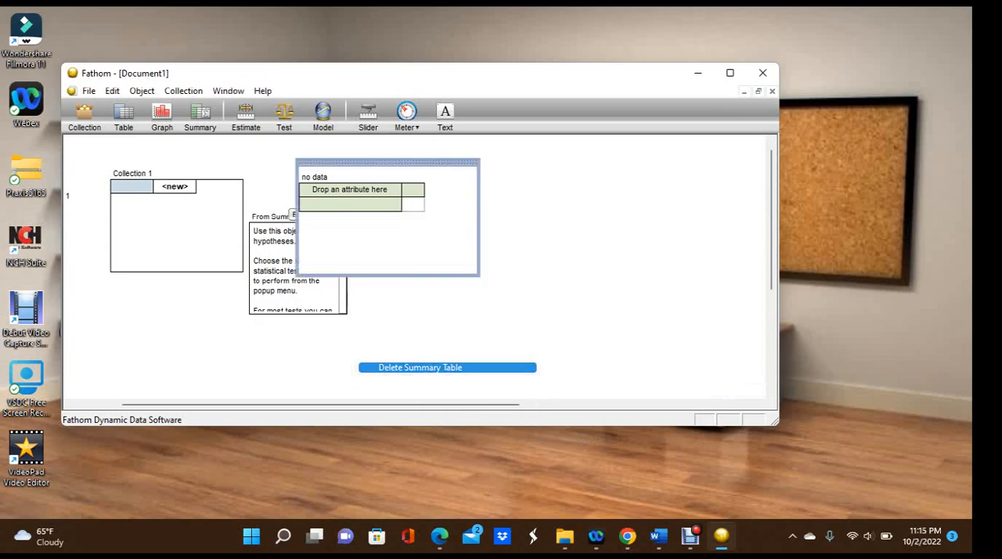
Delete the hypothesis test and the case table, keeping only Collection 1
left_click(297, 252)
right_click(298, 252)
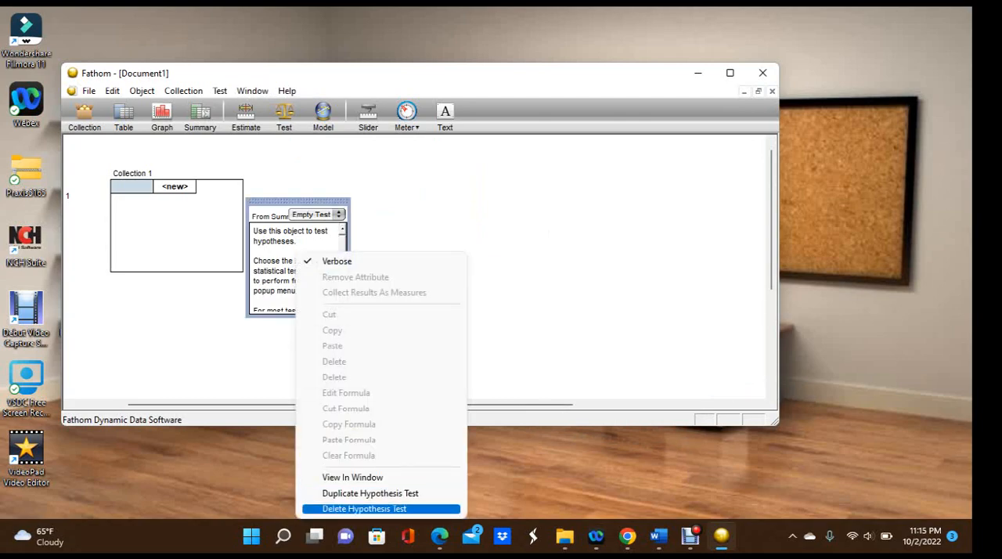
left_click(364, 509)
right_click(141, 245)
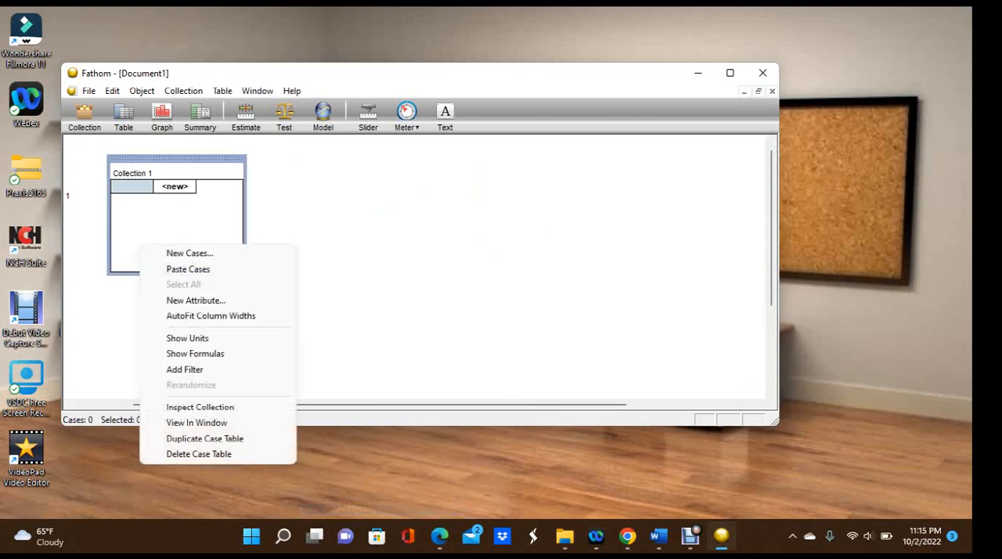
left_click(199, 454)
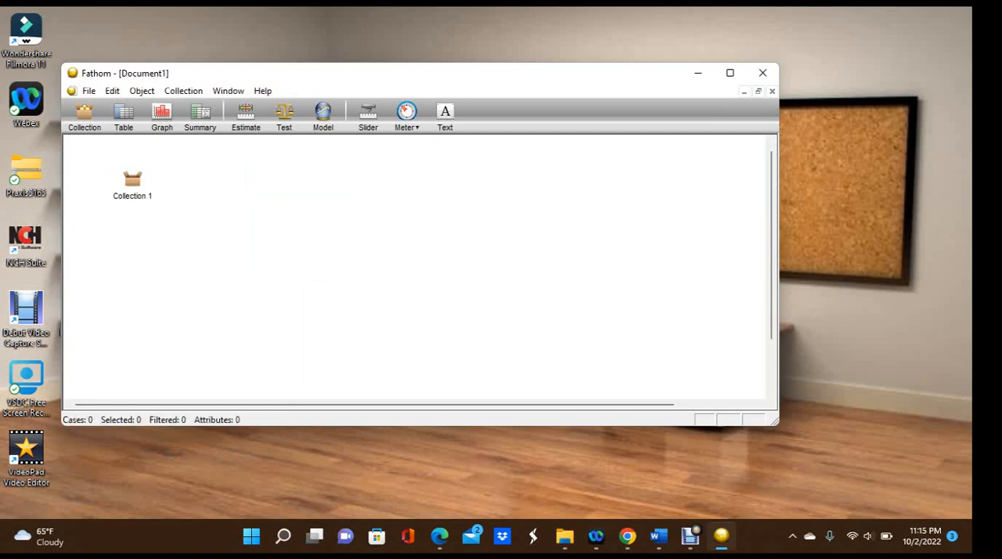
Switch to Chrome and copy the 2021 EV sales table from the header row through the Rest of the World row
left_click(132, 180)
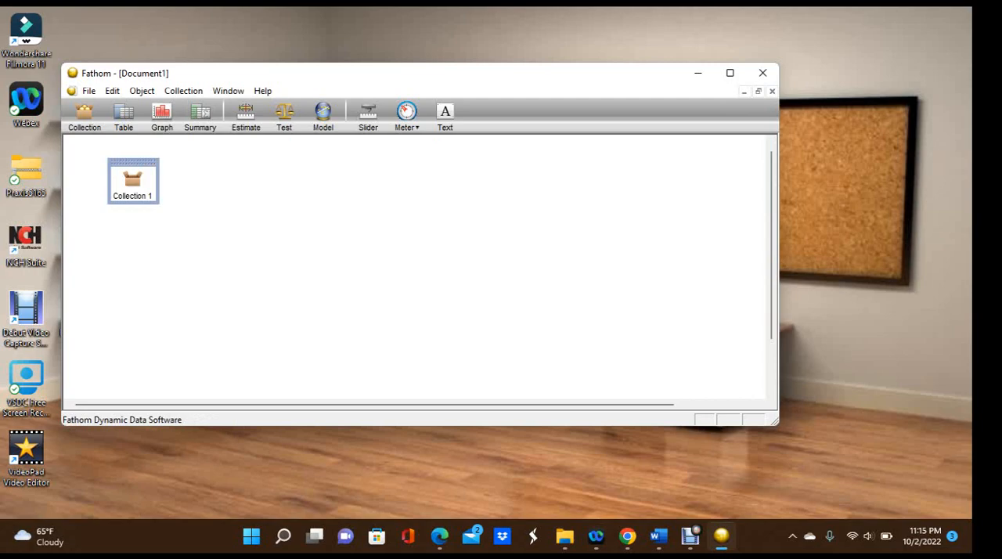
left_click(628, 537)
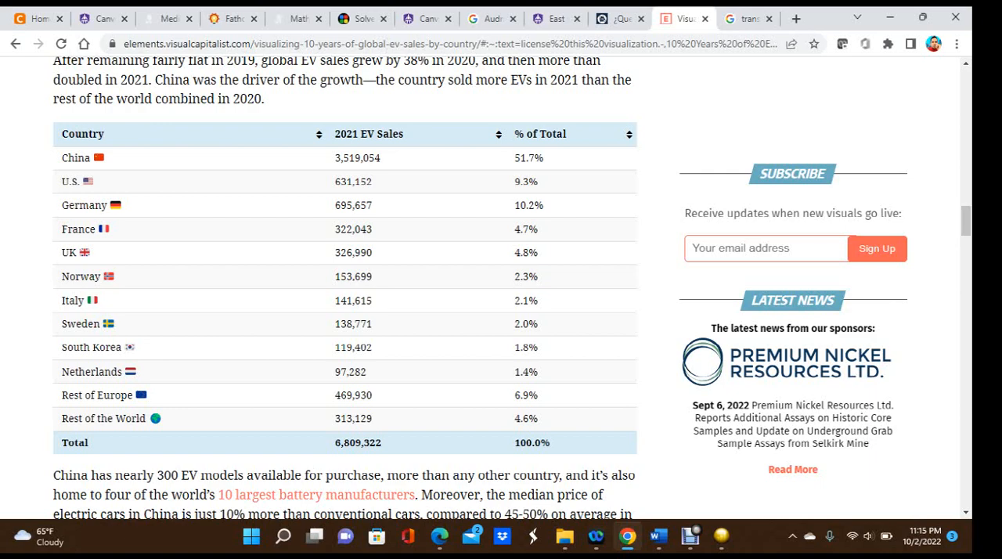
left_click_drag(656, 433, 515, 419)
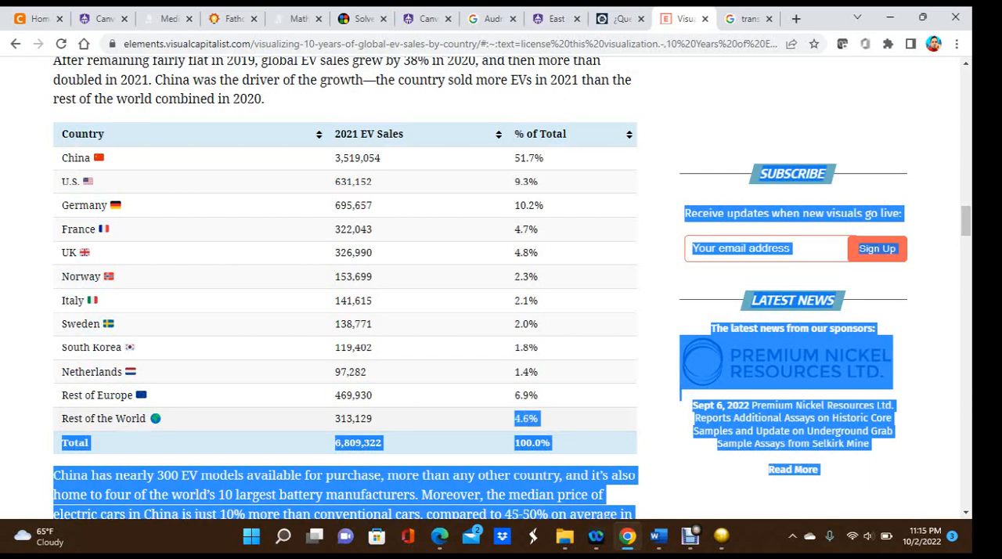
left_click(511, 420)
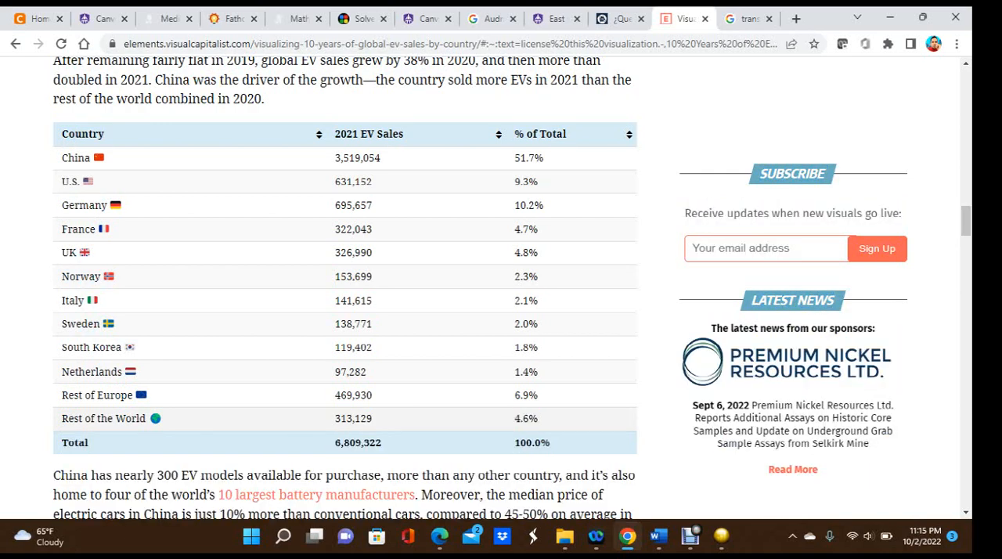
left_click_drag(540, 420, 58, 129)
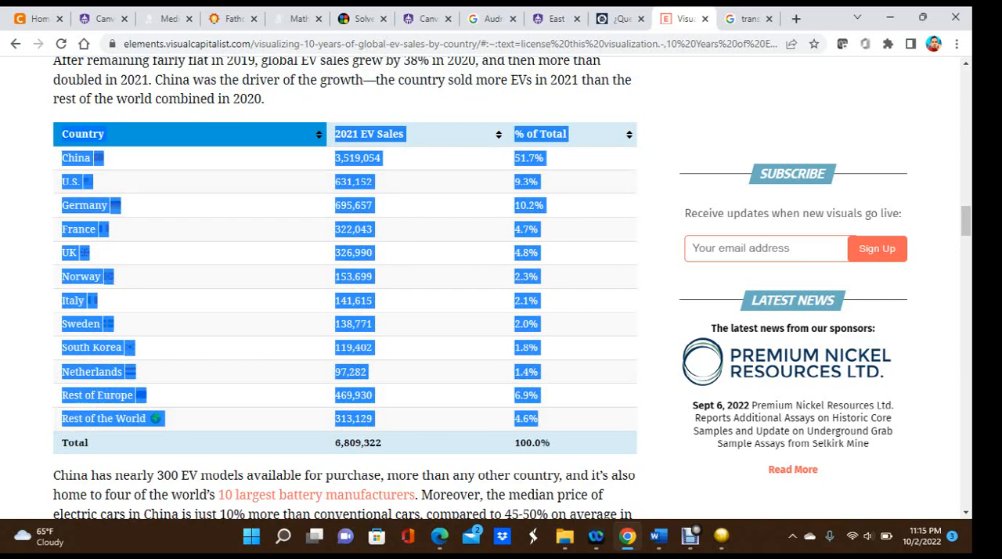
left_click(31, 162)
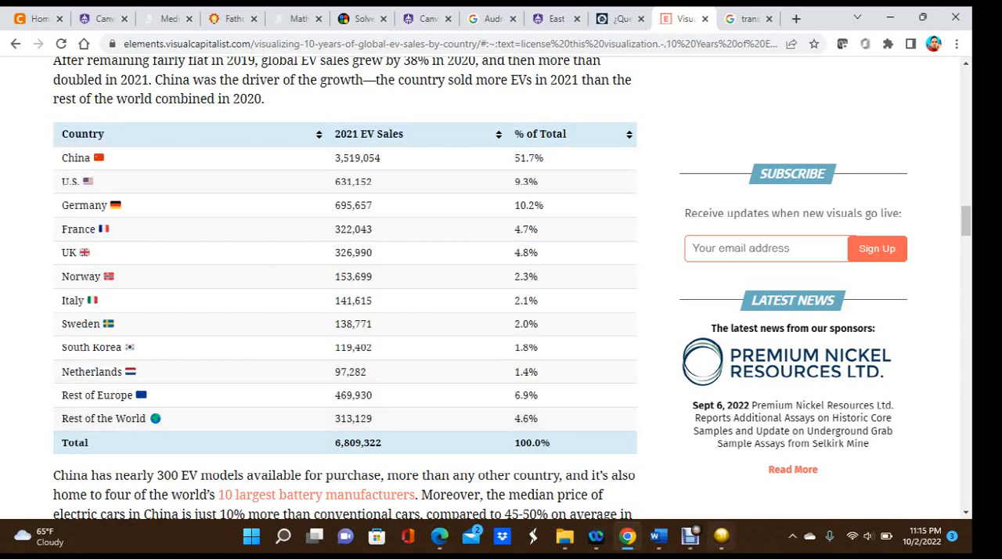
Return to Fathom and paste the copied EV sales data as cases into Collection 1
left_click(721, 536)
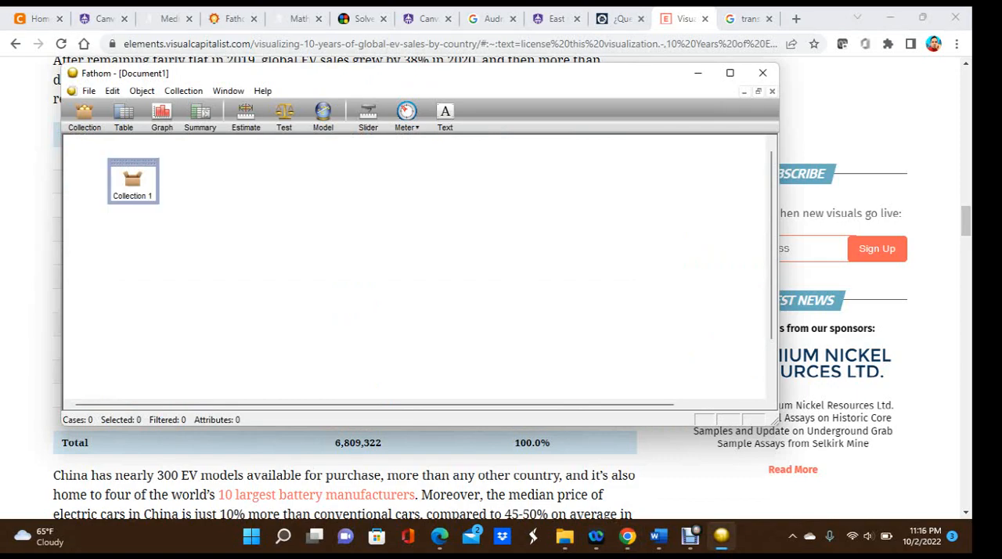
right_click(135, 191)
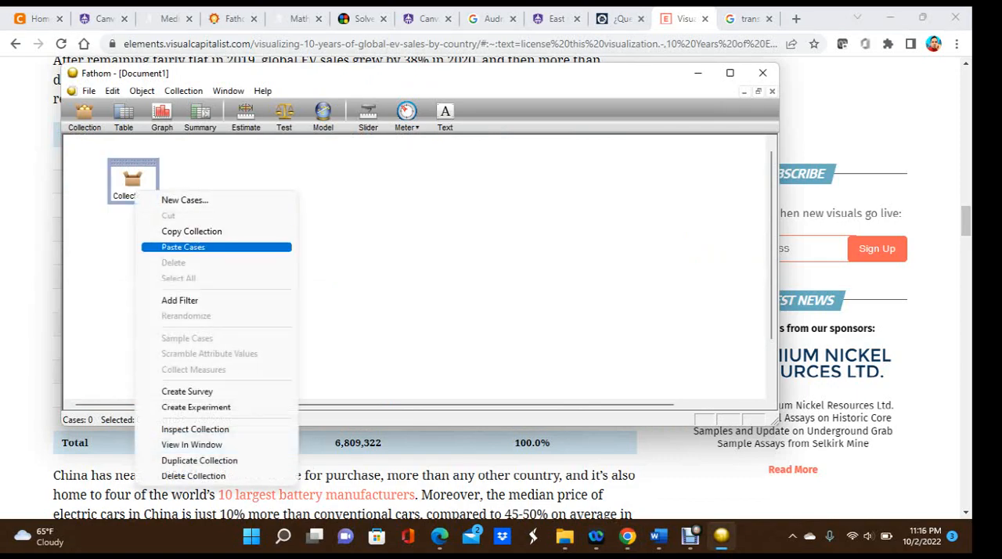
left_click(185, 247)
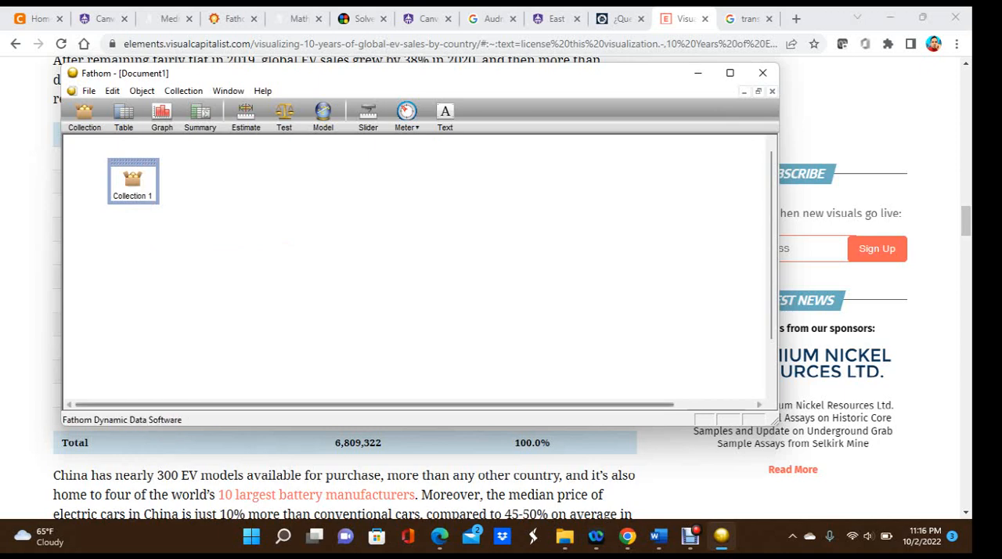
Add a case table for Collection 1 and enlarge it to show all 12 cases and the three attribute columns
mouse_move(722, 536)
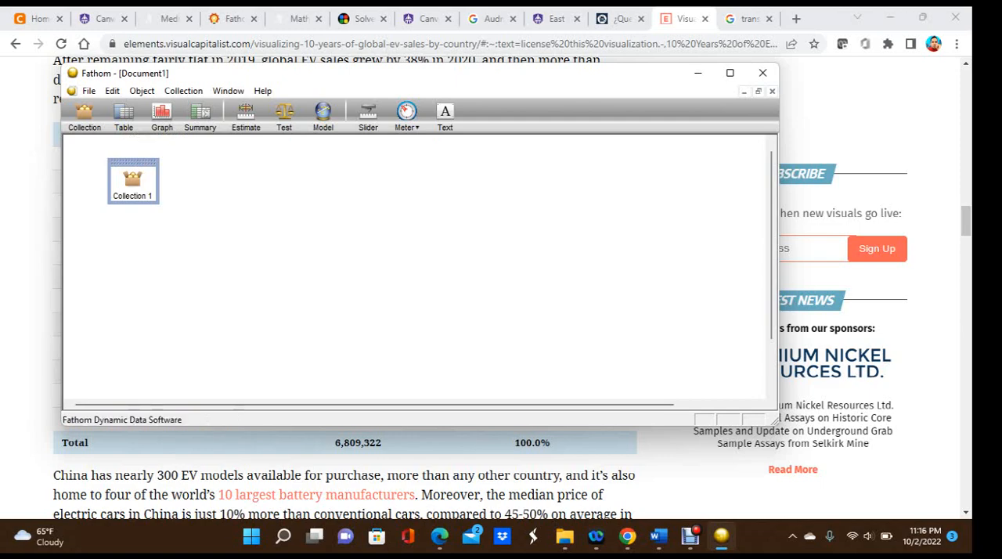
left_click_drag(123, 115, 224, 173)
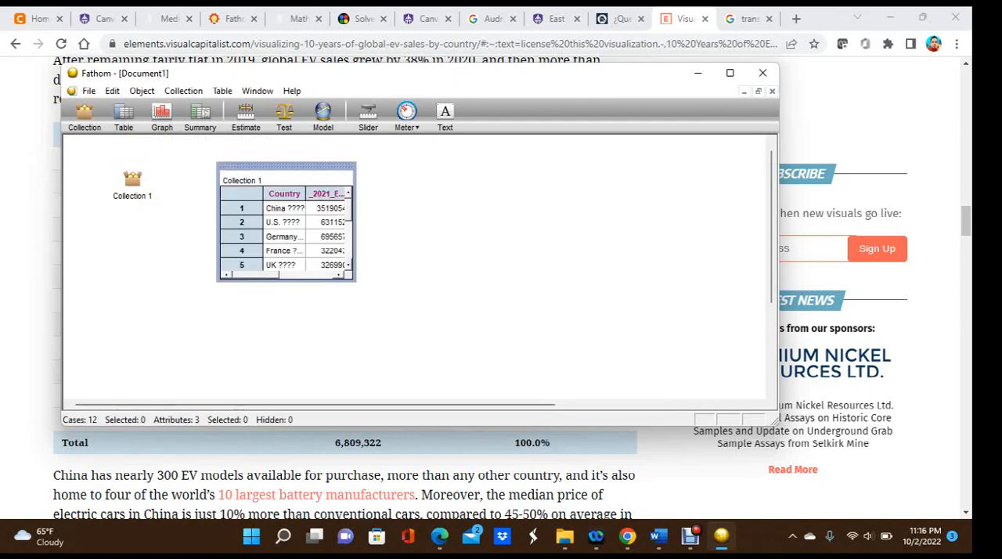
left_click_drag(355, 280, 421, 370)
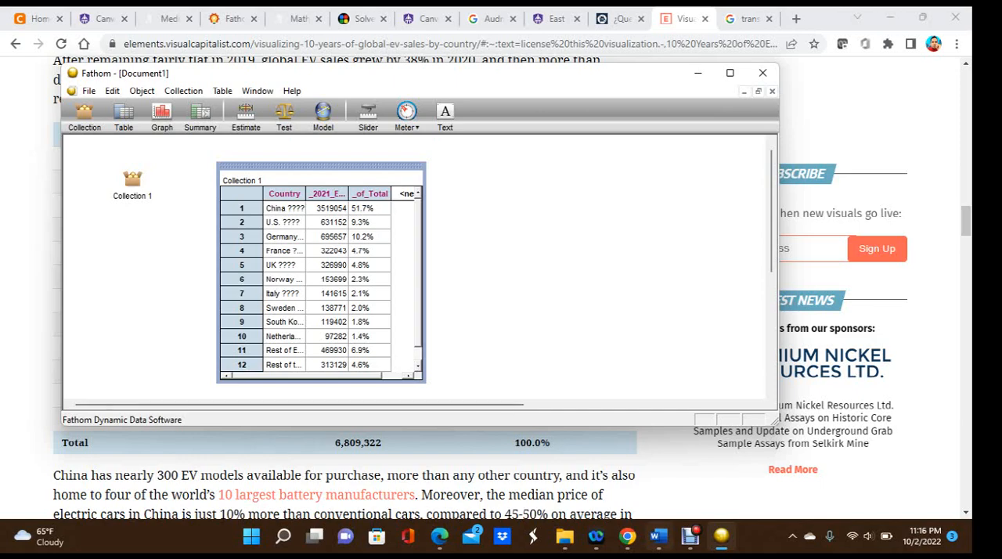
Compare the imported cases with the source web table, and add an empty graph beside the case table
left_click(721, 536)
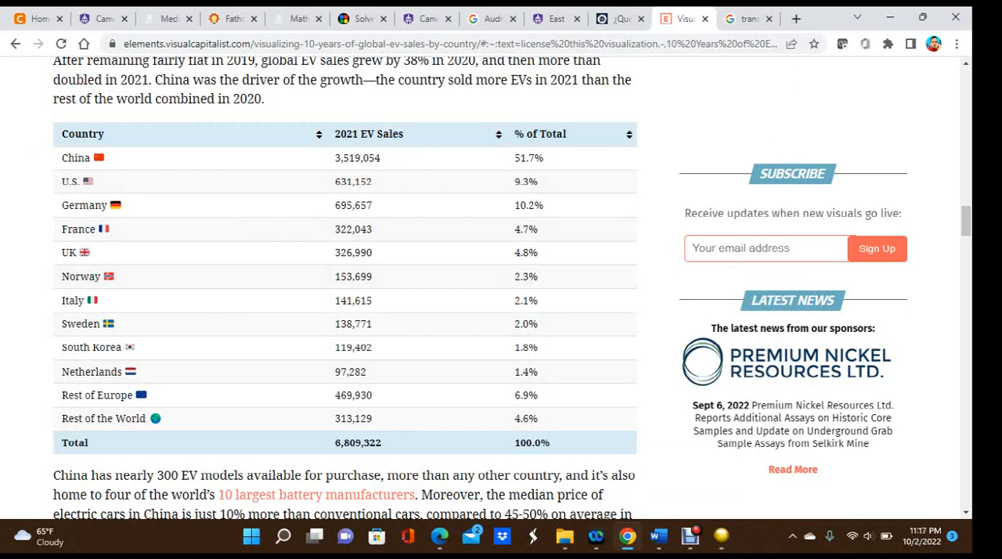
left_click(721, 536)
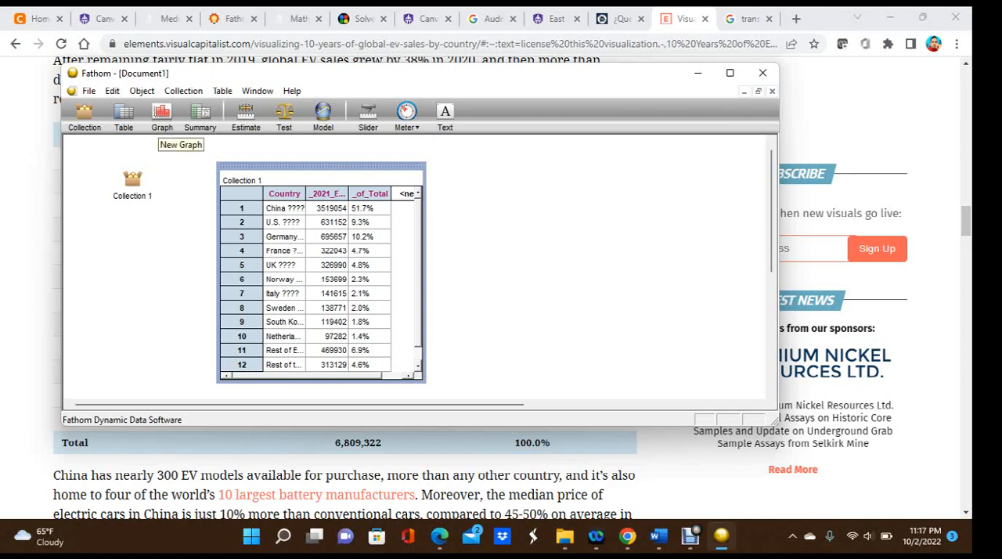
left_click(162, 114)
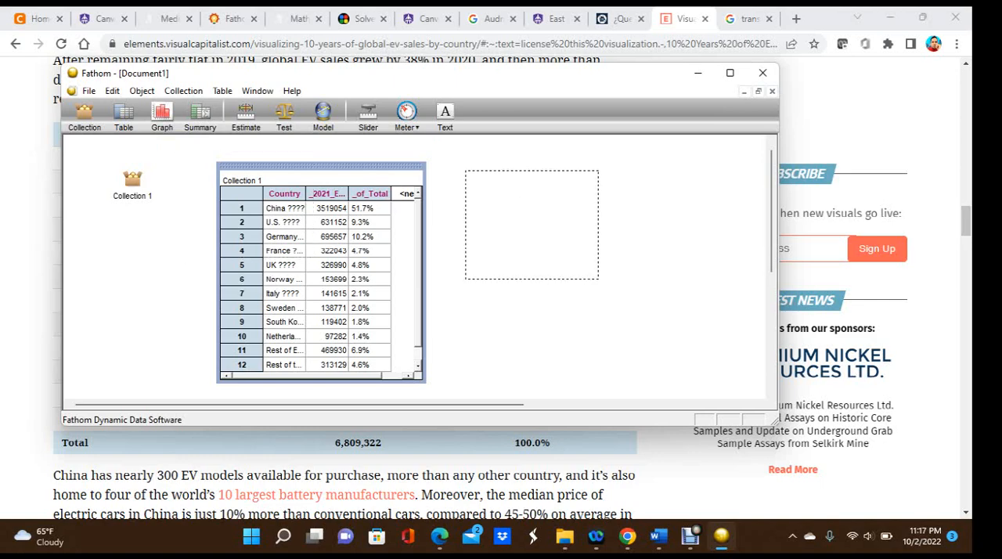
left_click(532, 225)
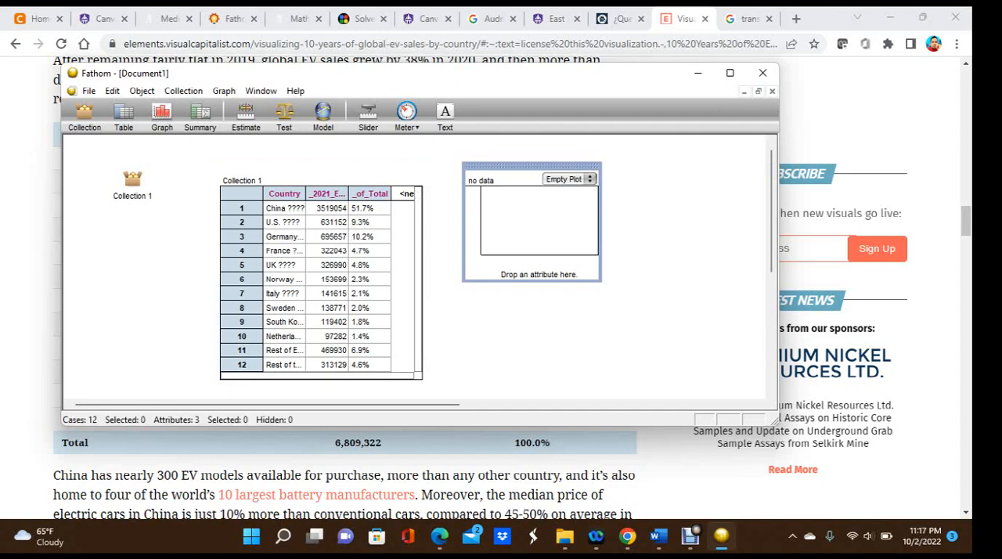
Plot the Country attribute on the empty graph's horizontal axis and keep Bar Chart as the plot type
left_click(285, 194)
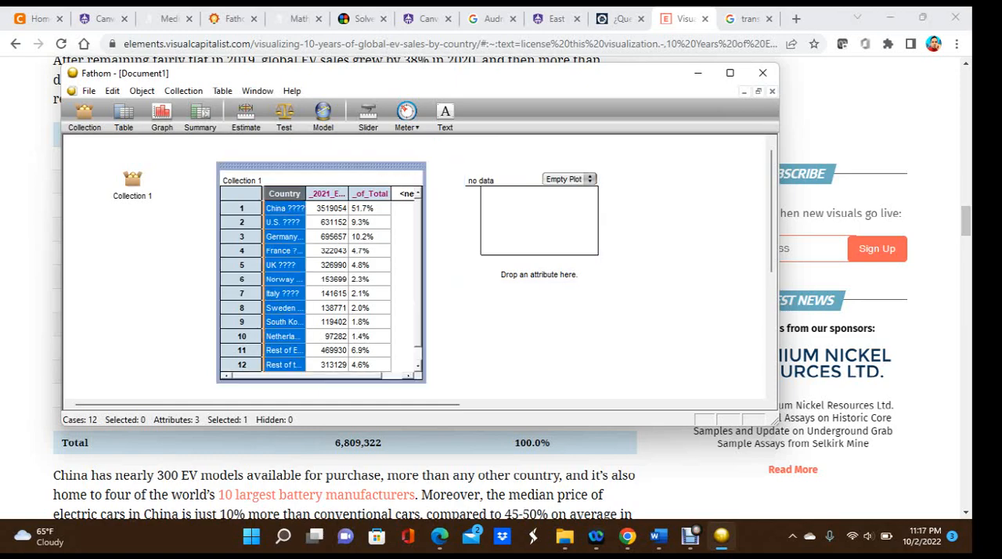
left_click_drag(284, 195, 539, 223)
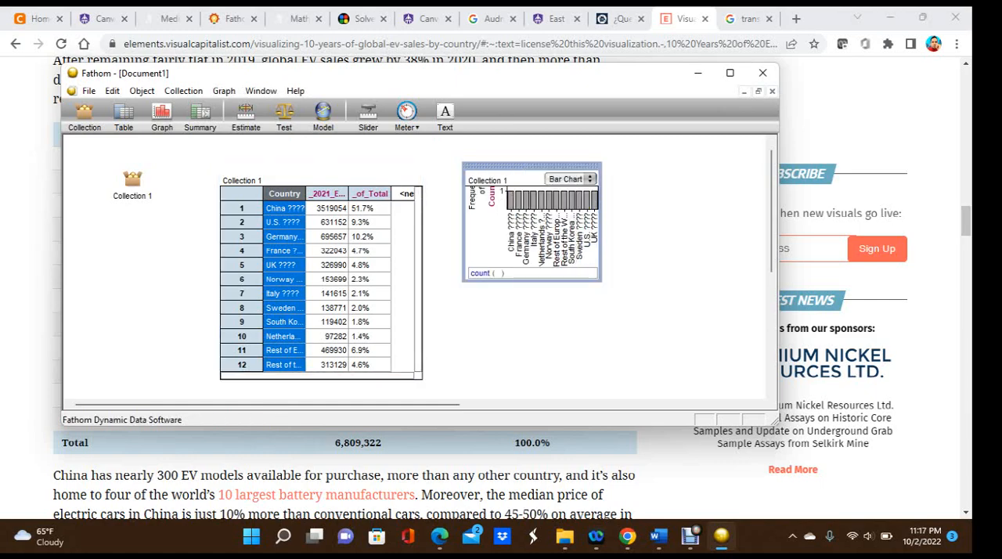
left_click(571, 180)
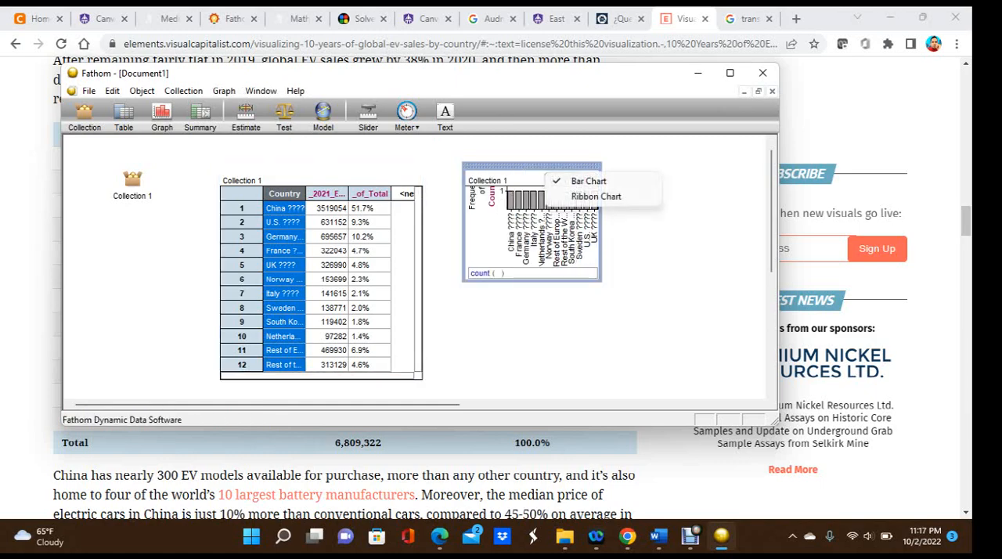
left_click(589, 181)
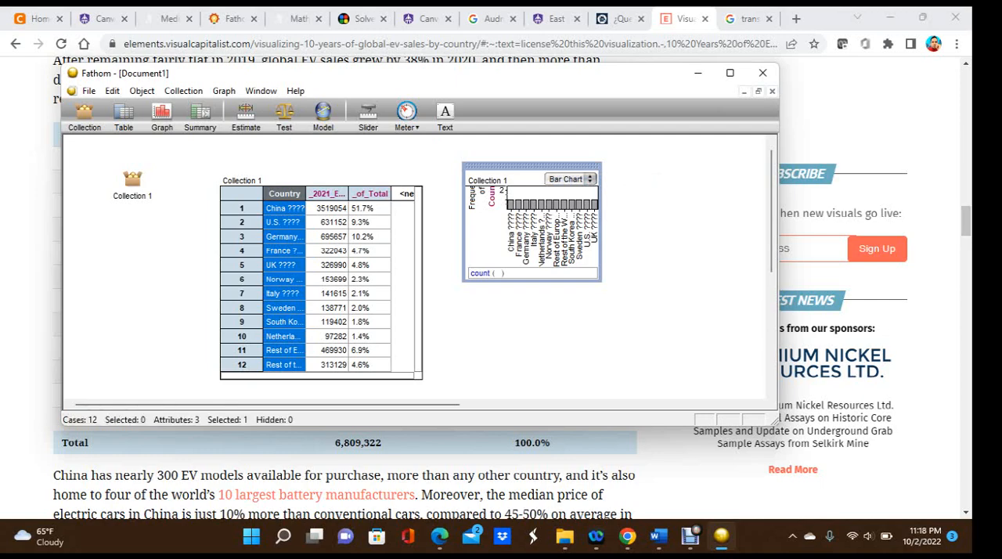
Put the _2021_EV_Sales attribute on the vertical axis of the enlarged Country graph and change its plot type to Histogram
left_click(327, 194)
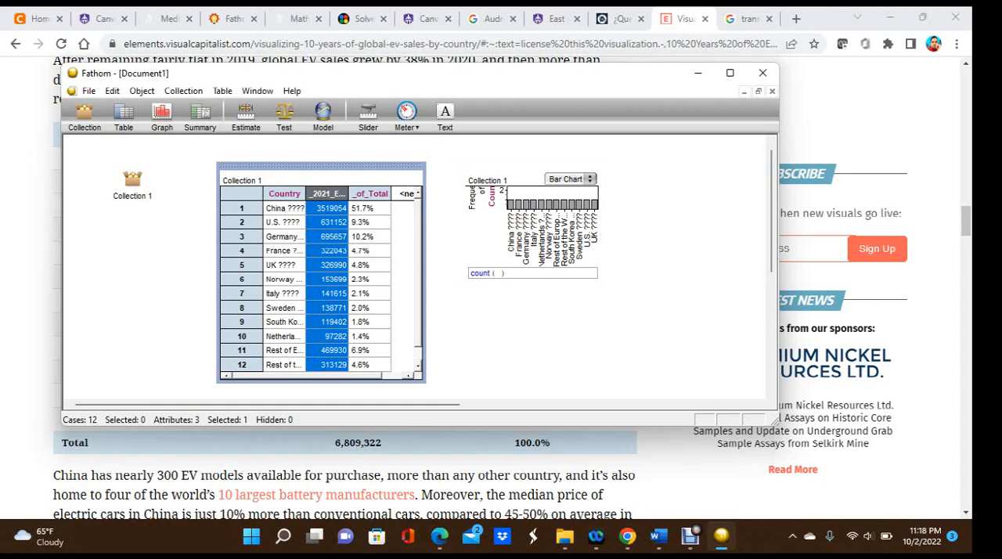
left_click_drag(327, 194, 516, 257)
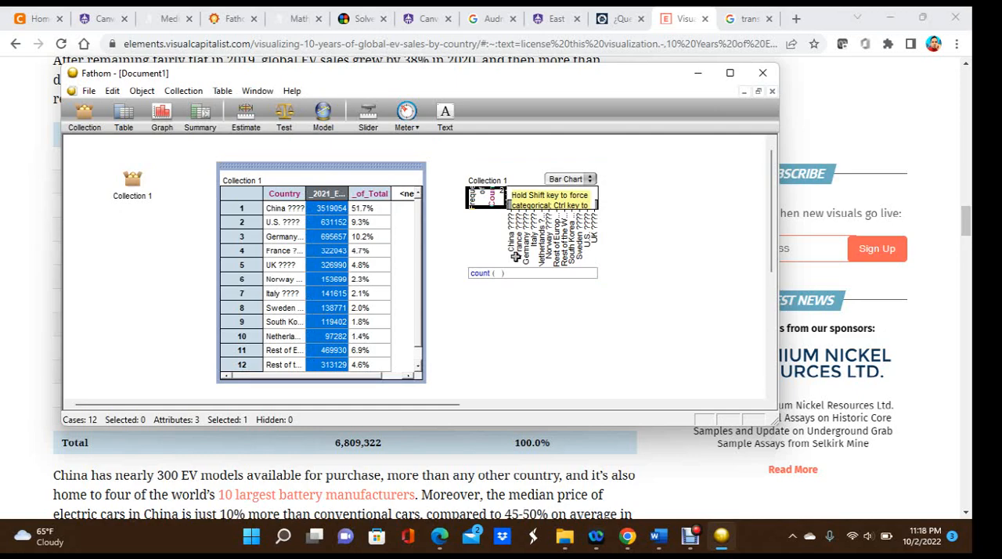
left_click_drag(516, 257, 516, 256)
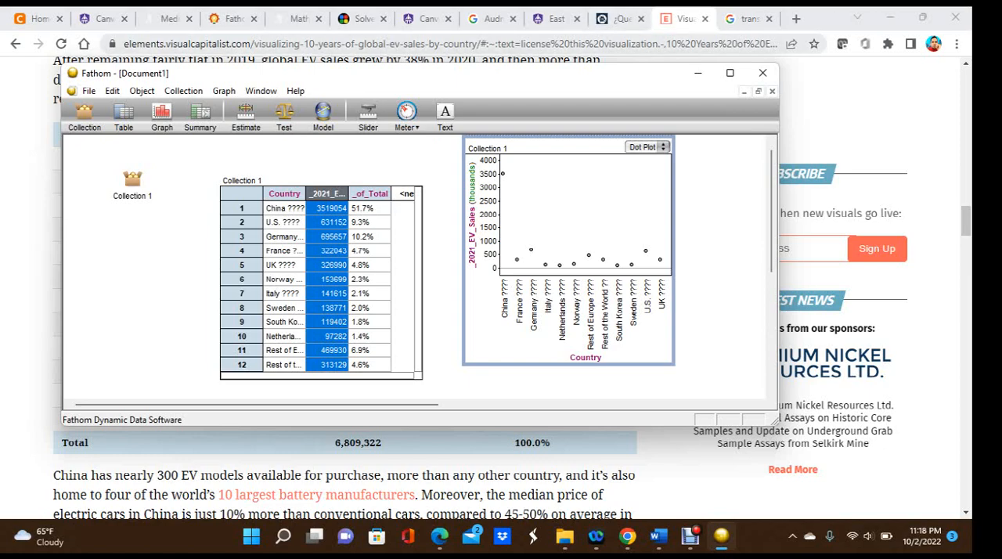
left_click(648, 147)
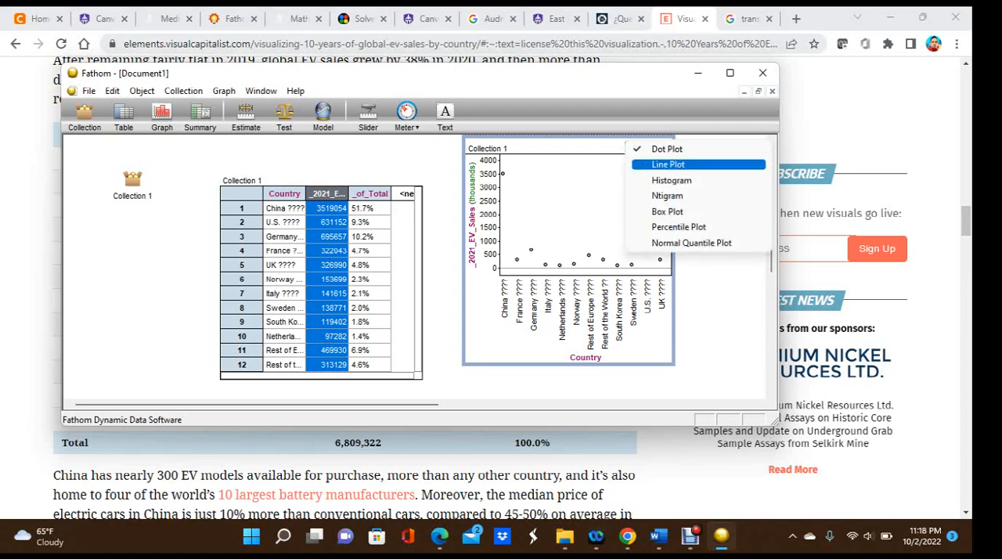
left_click(672, 180)
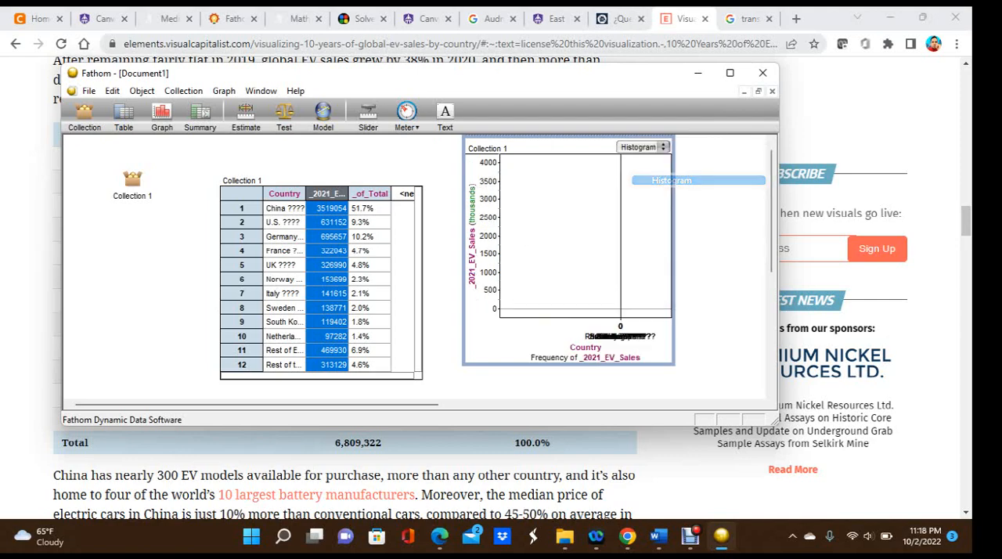